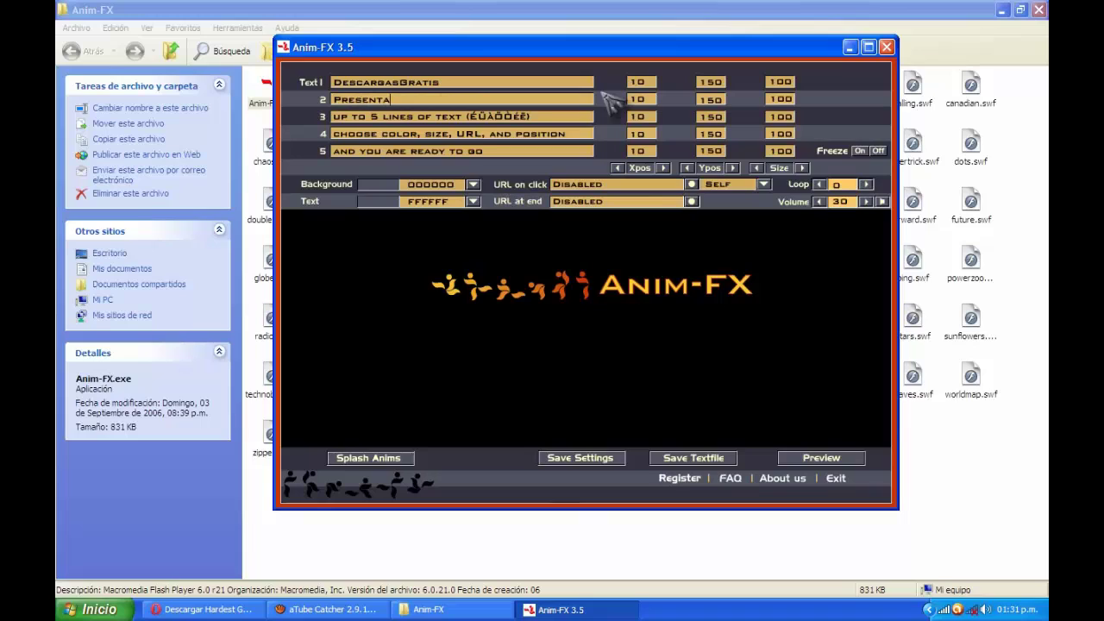
# Replace text line 3 with "Un video para descargar" and line 4 with "archivos gratis", and clear line 5
pyautogui.click(584, 118)
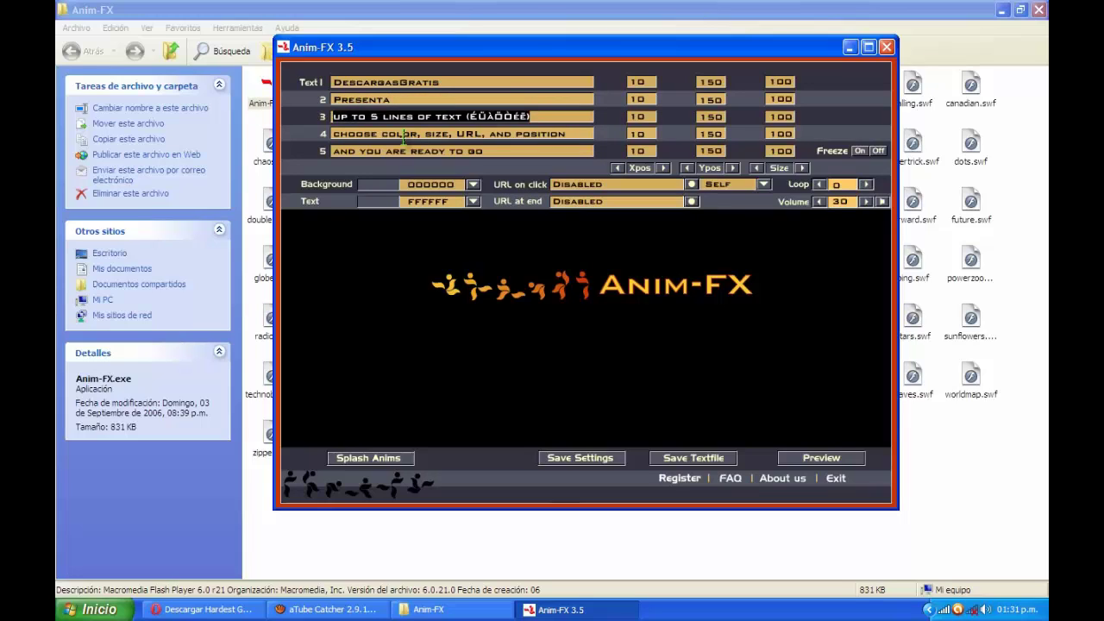
pyautogui.press('BackSpace')
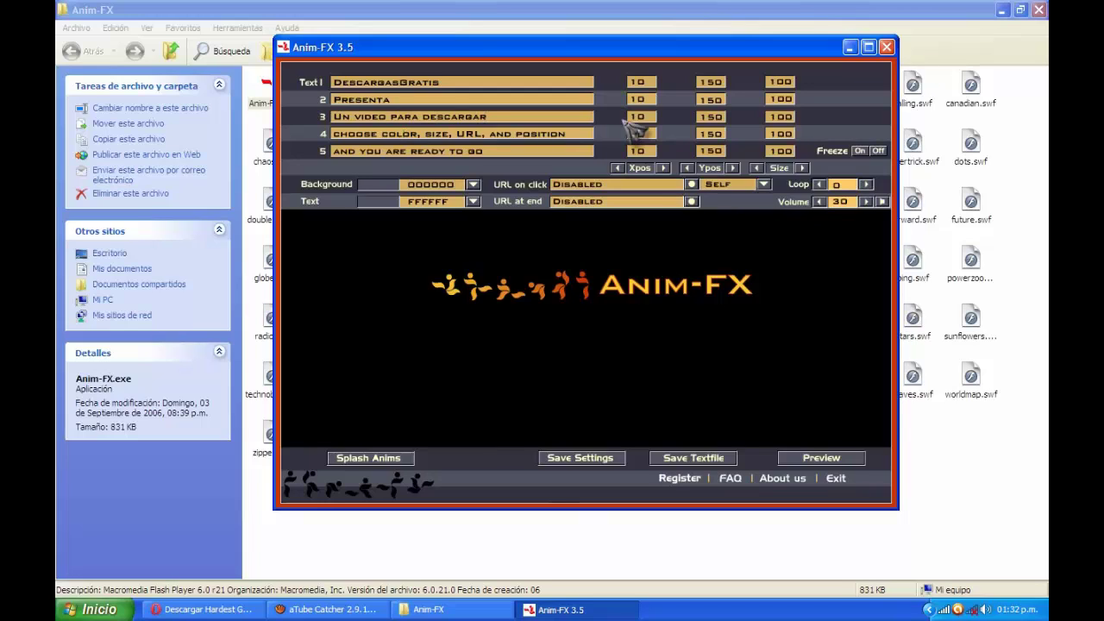
pyautogui.moveTo(579, 132); pyautogui.dragTo(314, 120)
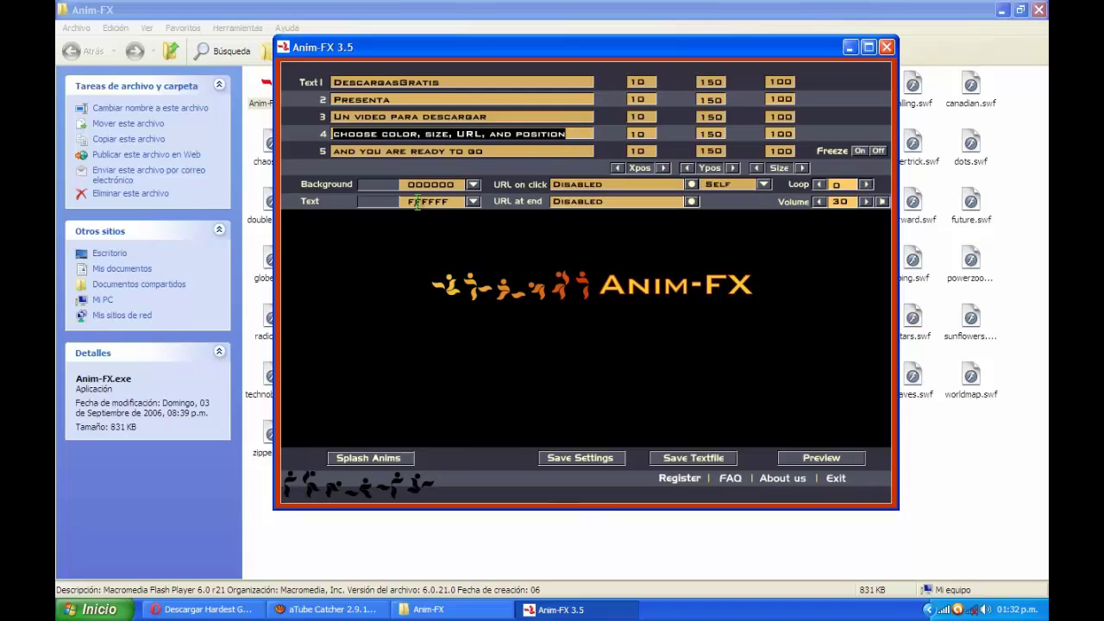
pyautogui.write('archivos gratis')
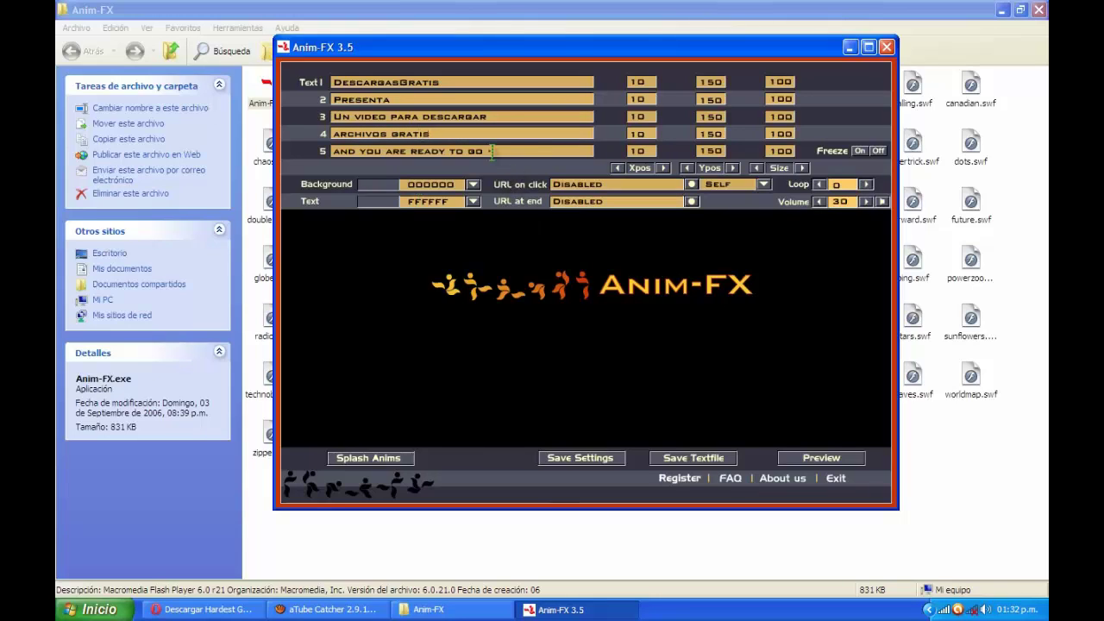
pyautogui.moveTo(488, 152); pyautogui.dragTo(227, 186)
pyautogui.press('BackSpace')
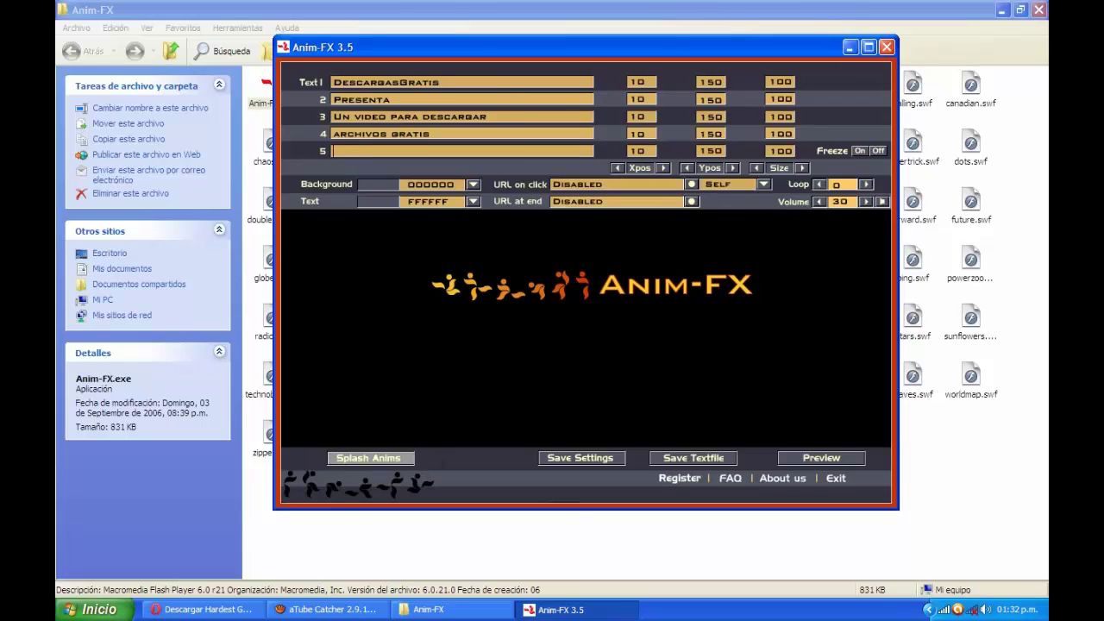
# Apply the TechnoBalls splash animation to the text lines
pyautogui.click(369, 458)
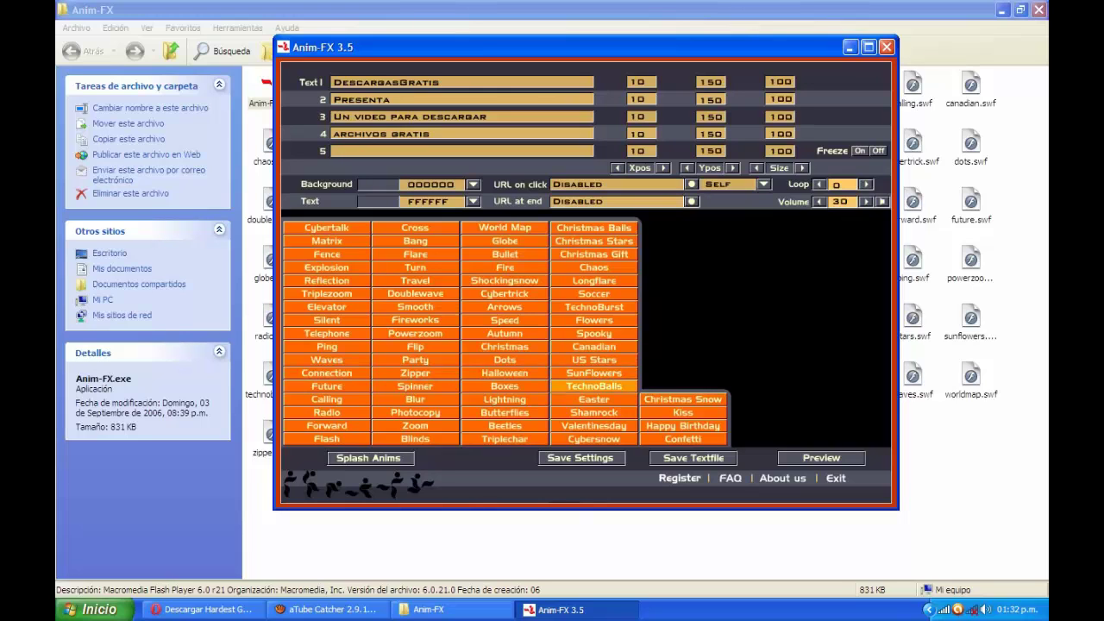
pyautogui.click(593, 385)
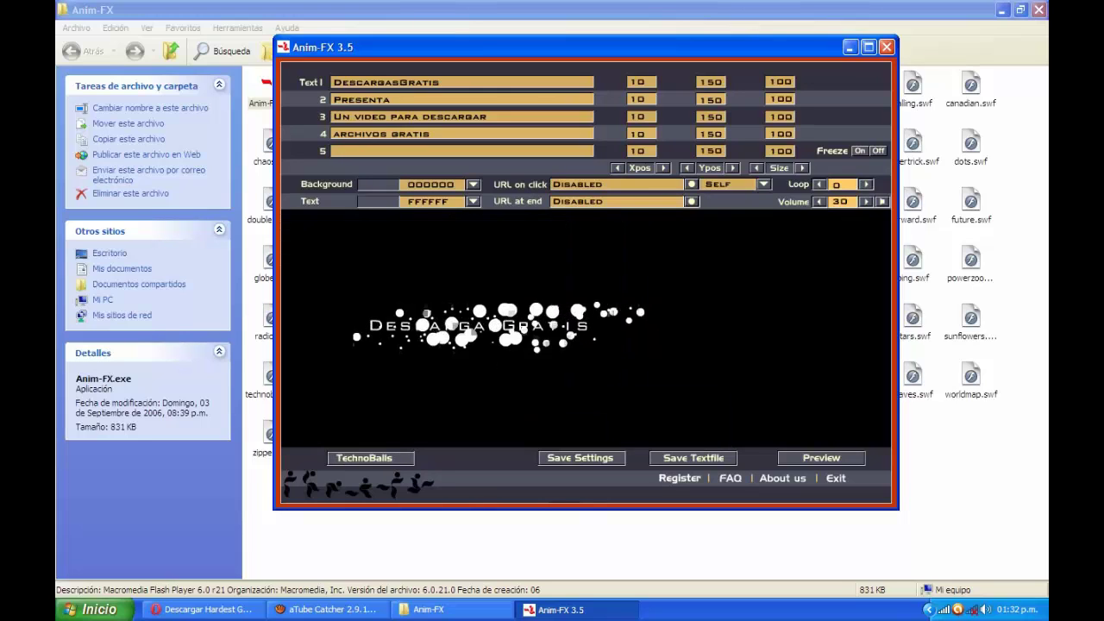
pyautogui.click(399, 561)
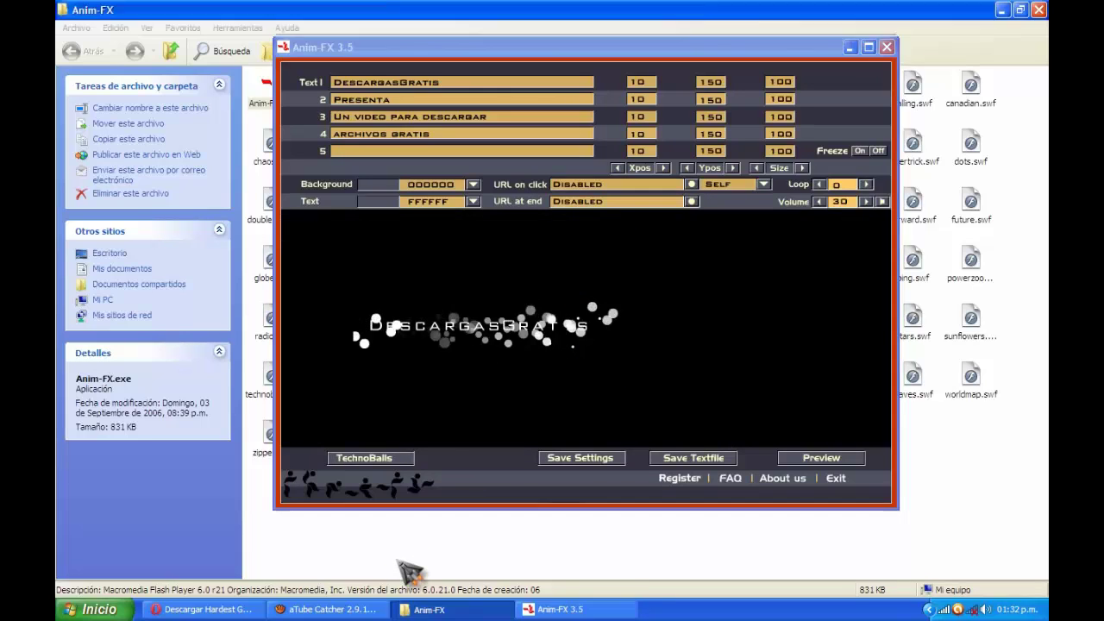
pyautogui.click(466, 609)
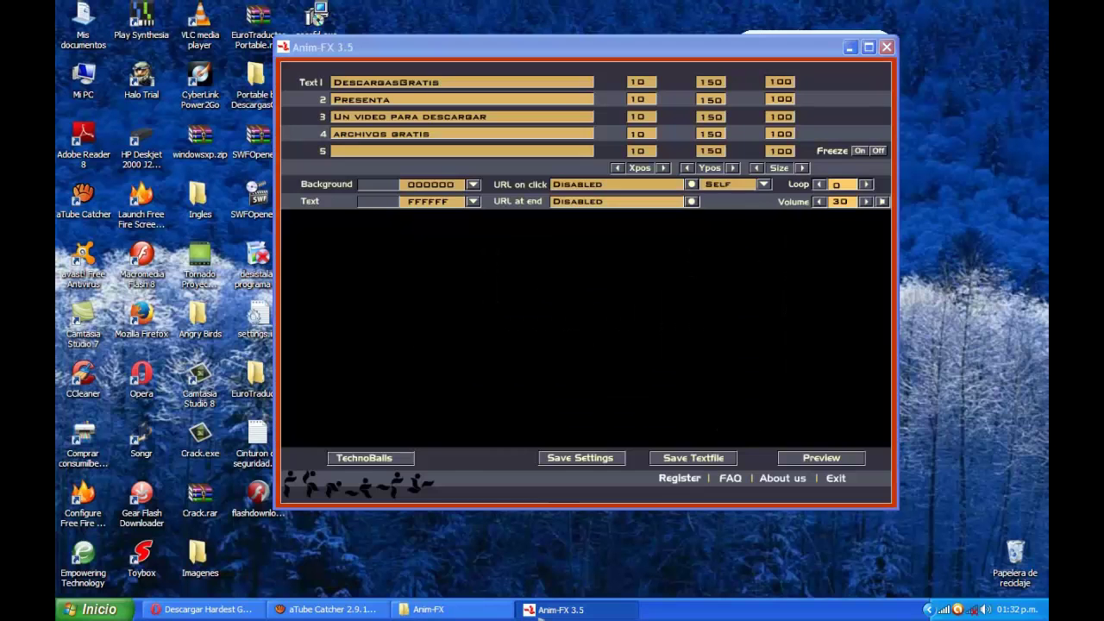
pyautogui.click(540, 609)
pyautogui.click(428, 609)
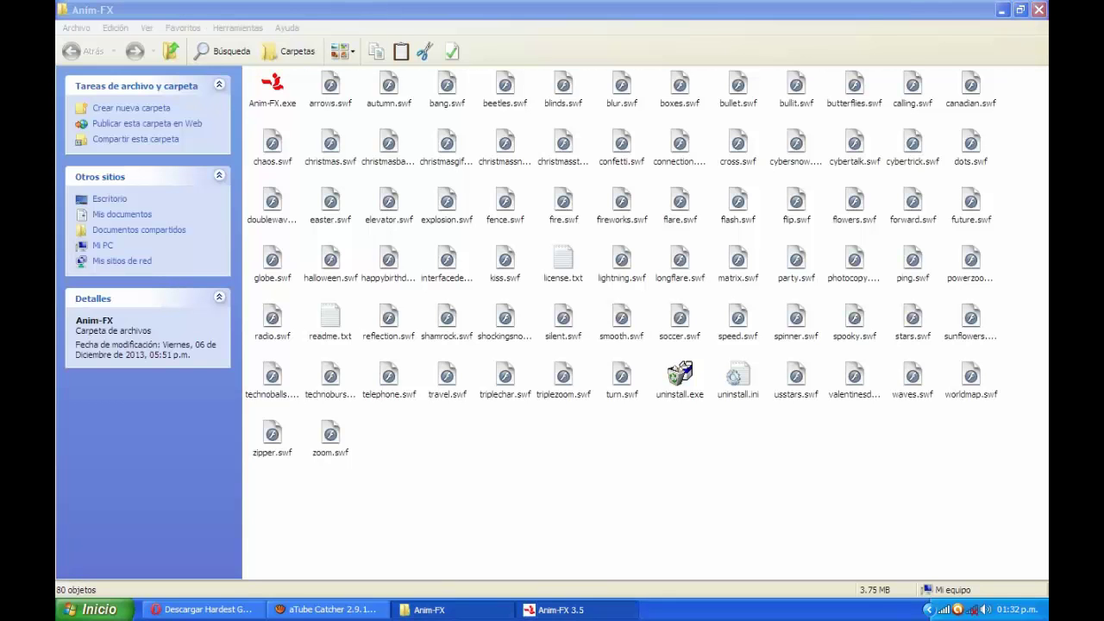
pyautogui.click(560, 609)
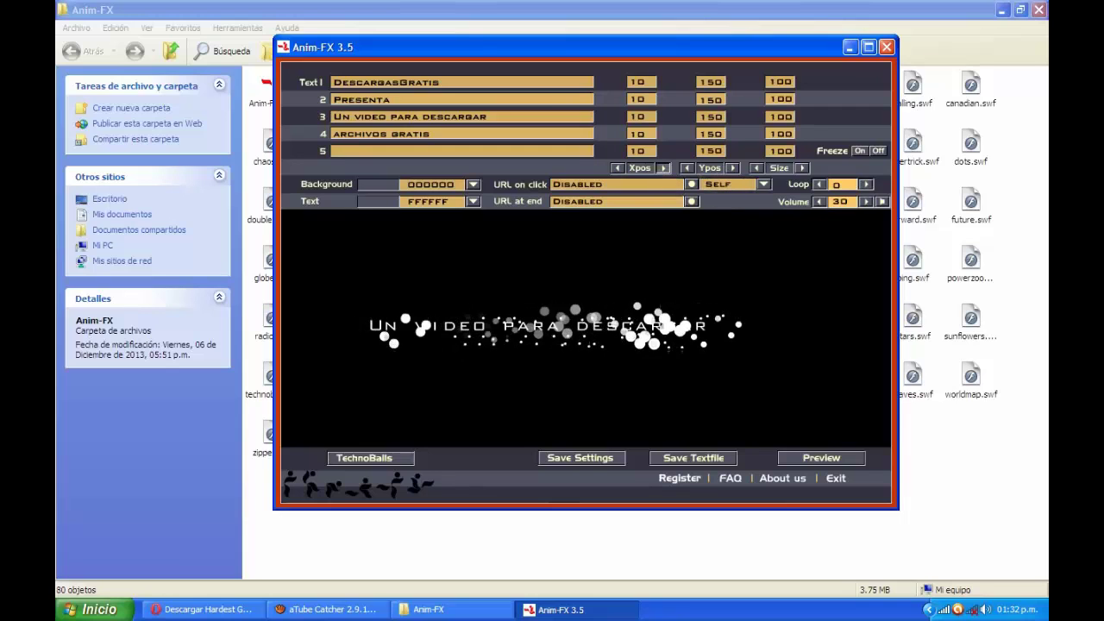
# Increase the horizontal position of all five text lines to 145
pyautogui.click(663, 168)
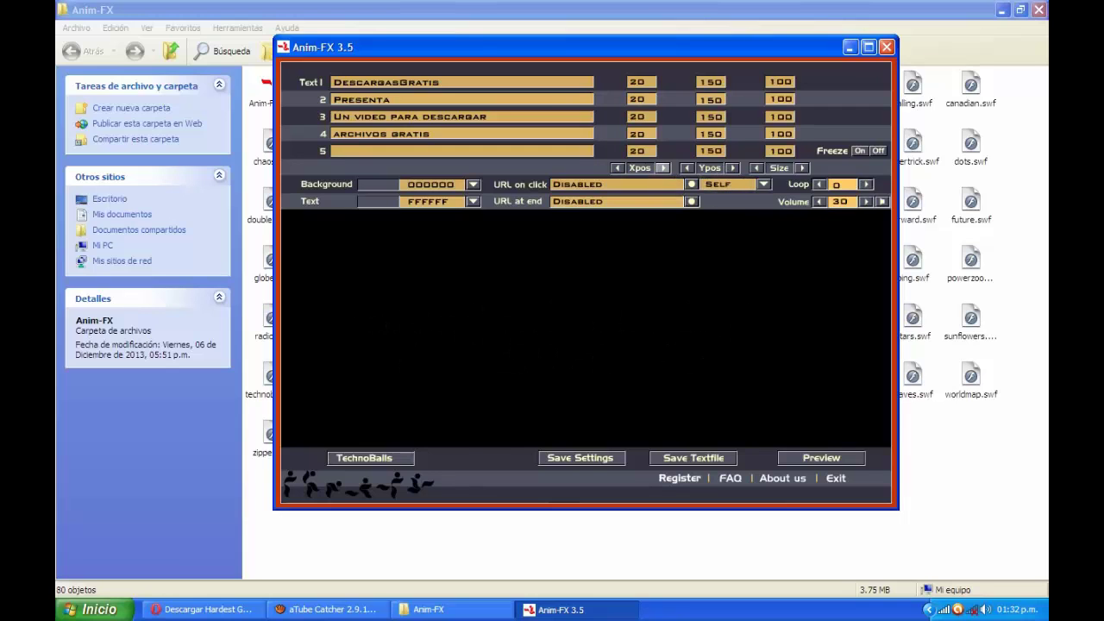
pyautogui.click(662, 168)
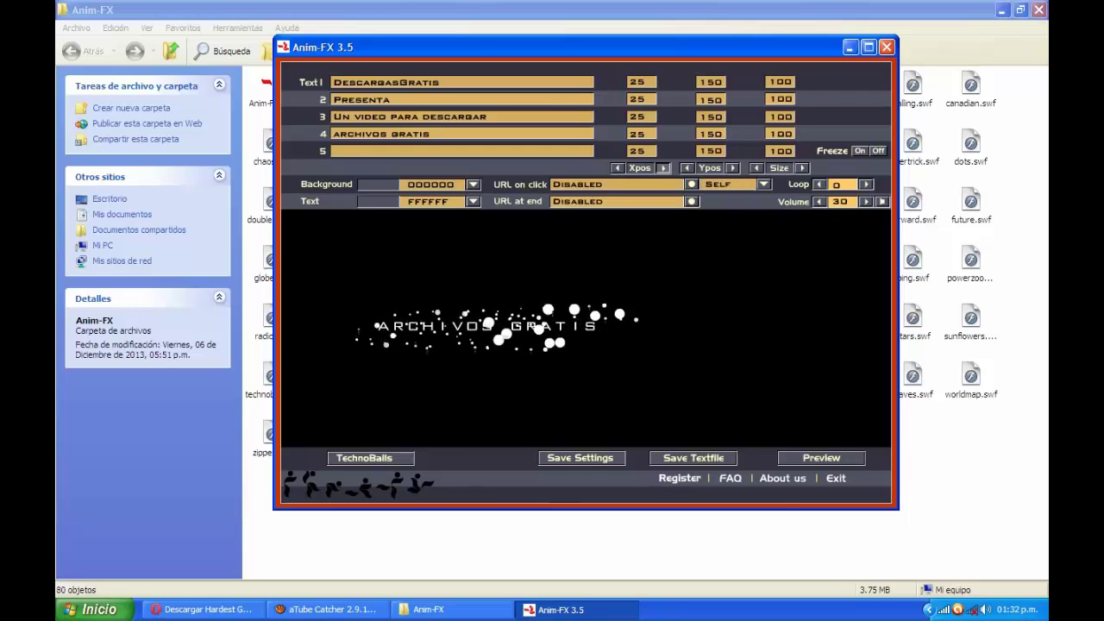
pyautogui.click(662, 168)
pyautogui.click(663, 168)
pyautogui.click(663, 168)
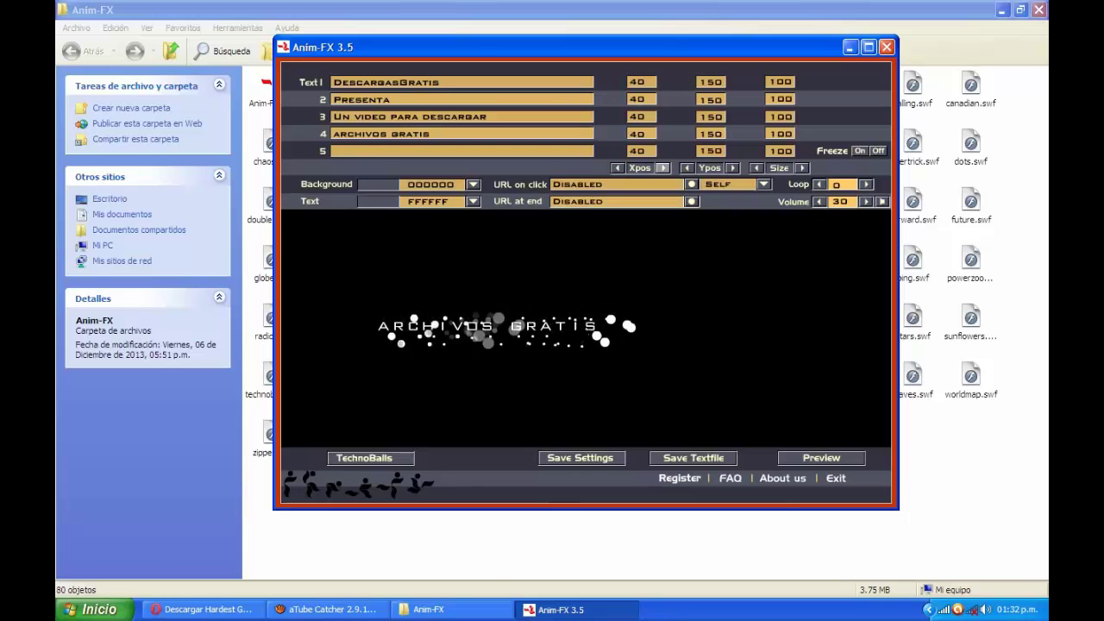
pyautogui.click(662, 168)
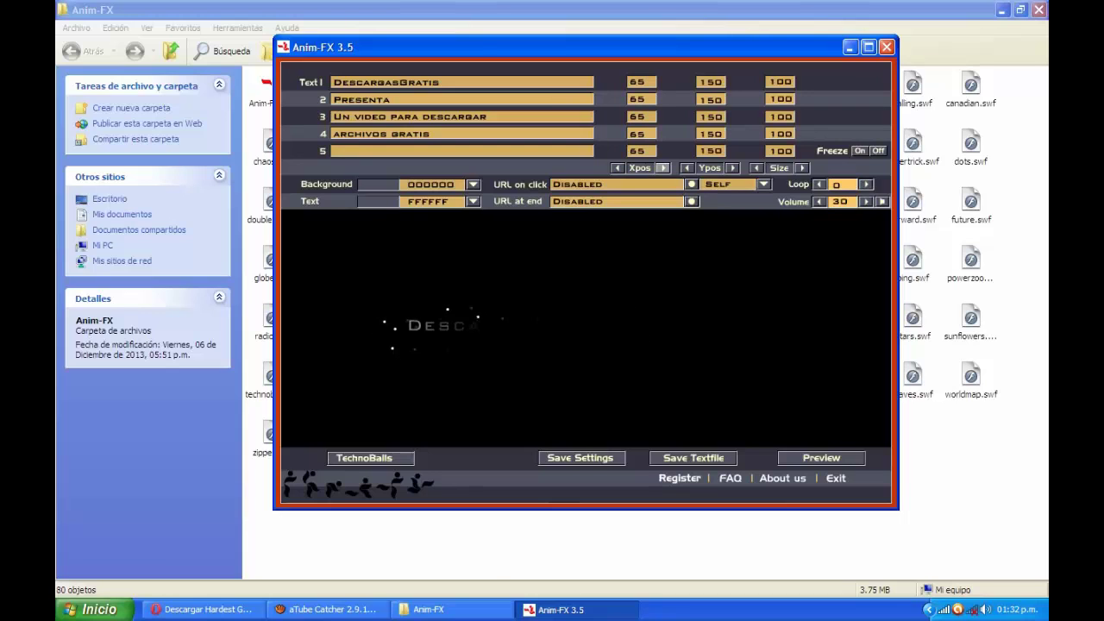
pyautogui.click(663, 168)
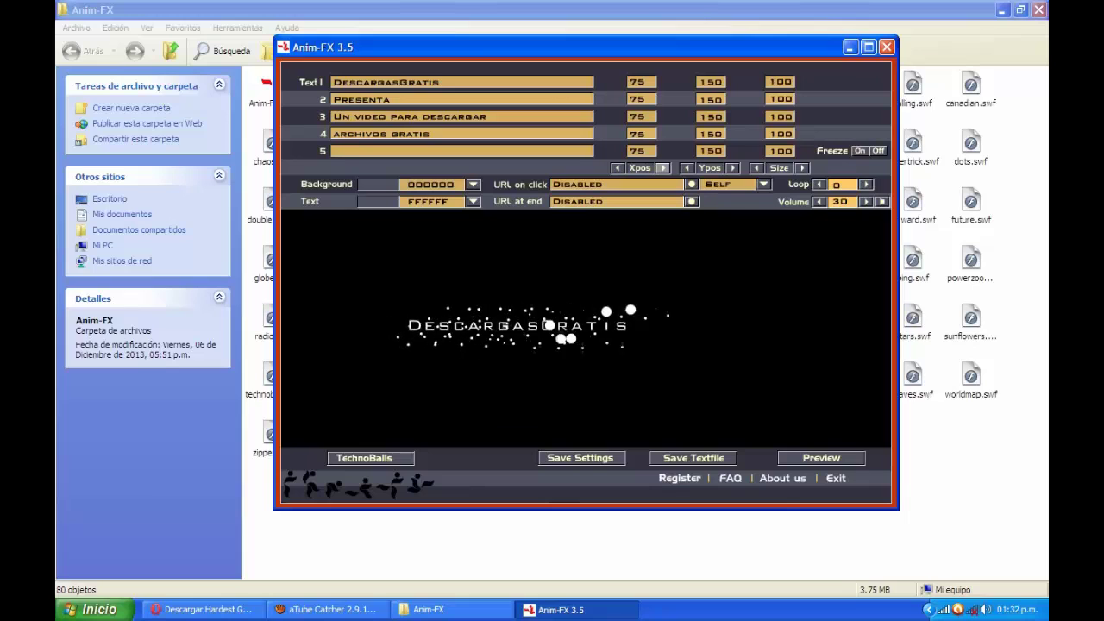
pyautogui.click(663, 168)
pyautogui.click(662, 168)
pyautogui.click(663, 168)
pyautogui.click(662, 168)
pyautogui.click(662, 168)
pyautogui.click(662, 168)
pyautogui.click(663, 168)
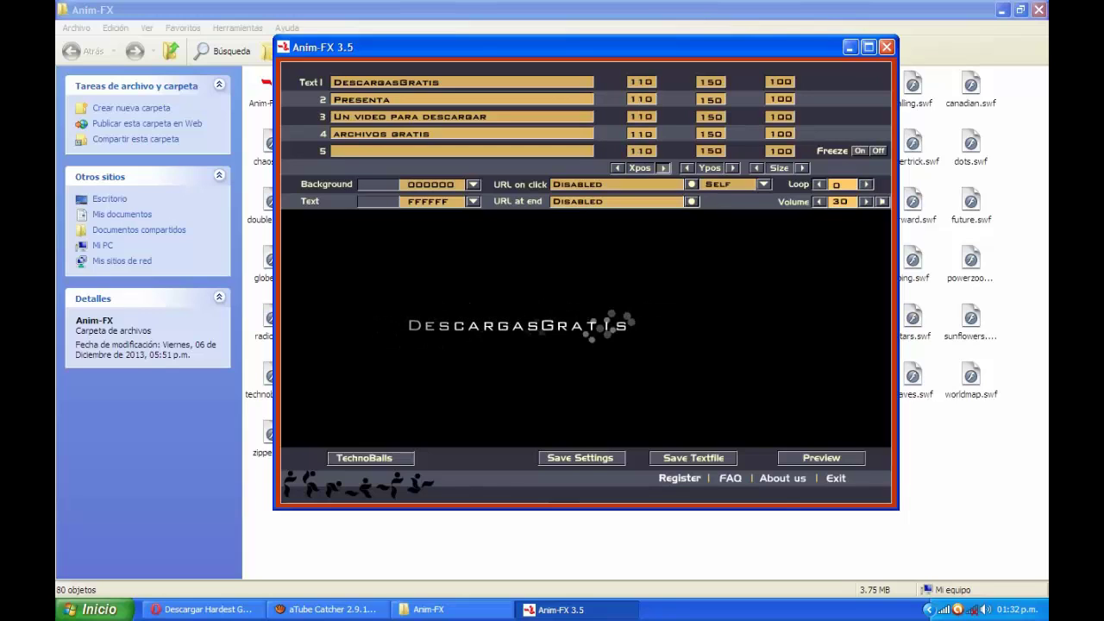
pyautogui.click(663, 168)
pyautogui.click(662, 168)
pyautogui.click(662, 168)
pyautogui.click(662, 168)
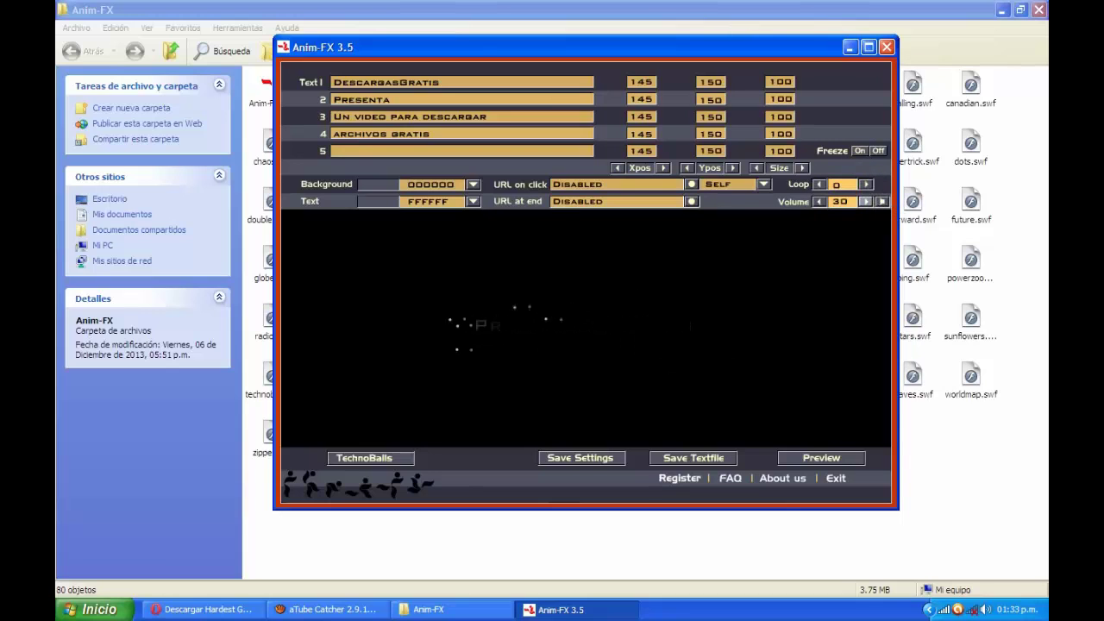
# Set the animation's loop count to 2
pyautogui.click(864, 183)
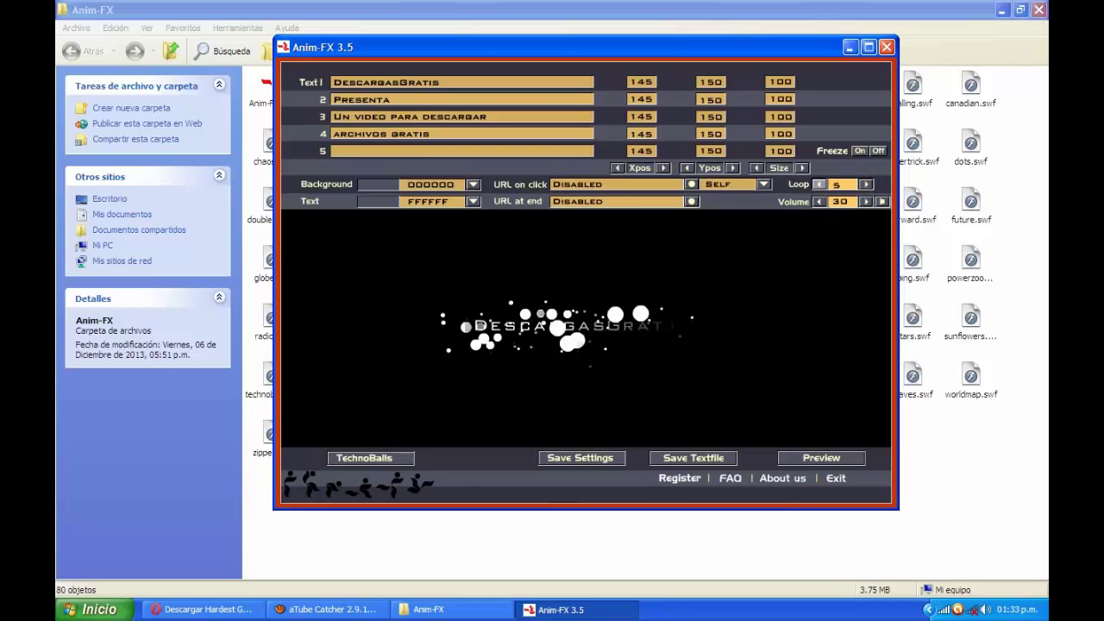
pyautogui.click(818, 184)
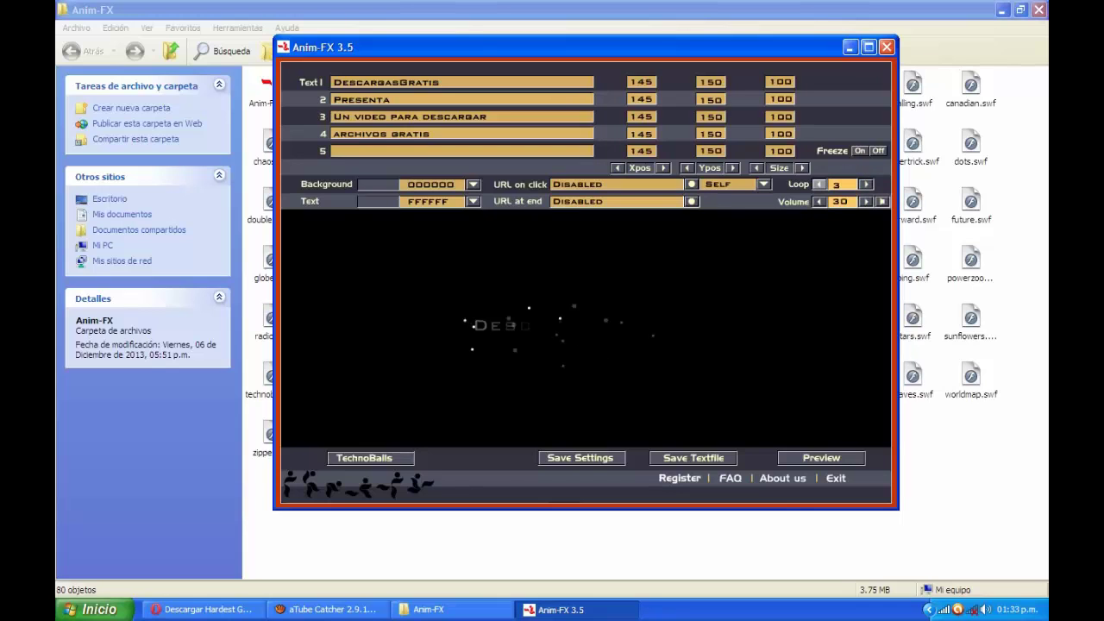
# Apply the Matrix splash animation and raise the volume to 50
pyautogui.click(364, 457)
pyautogui.click(343, 241)
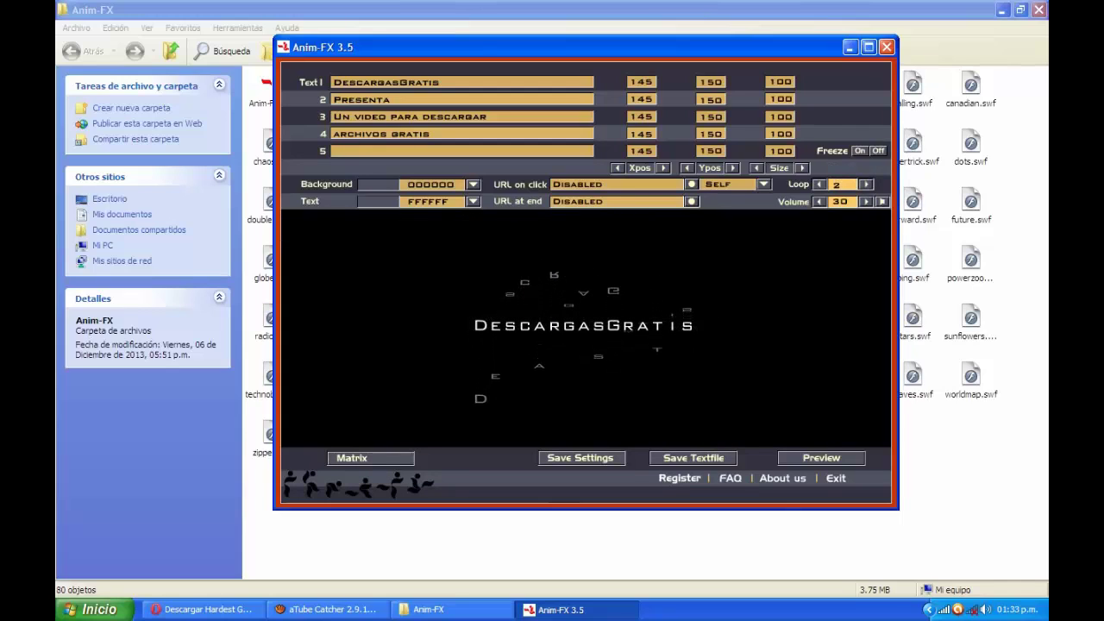
pyautogui.click(865, 201)
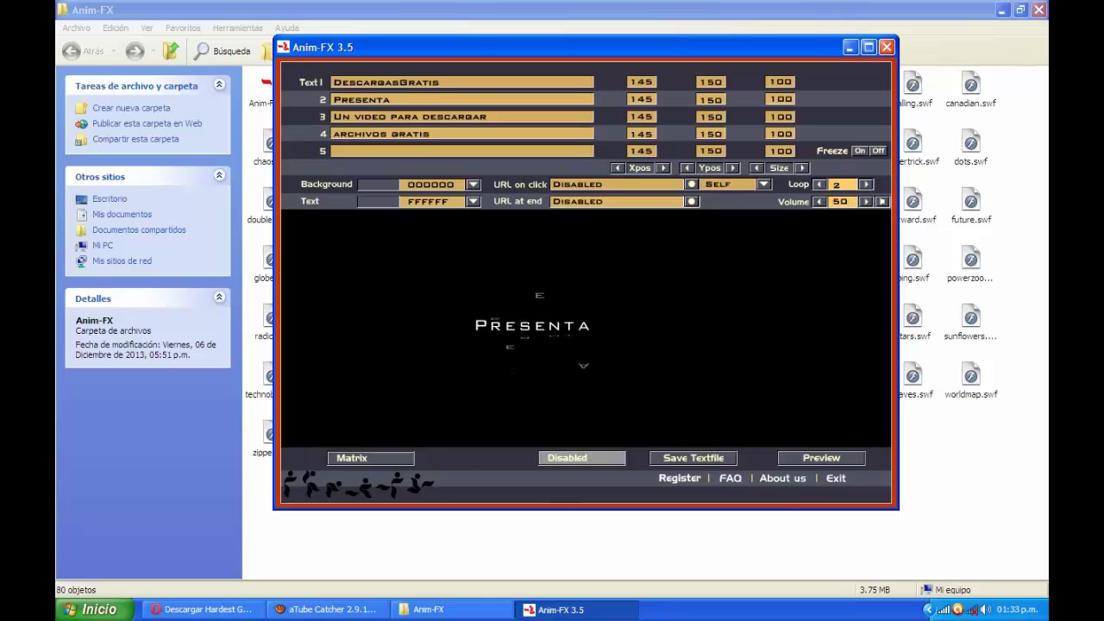
# Try the Flash splash animation on the text and switch it to the Radio animation
pyautogui.click(370, 458)
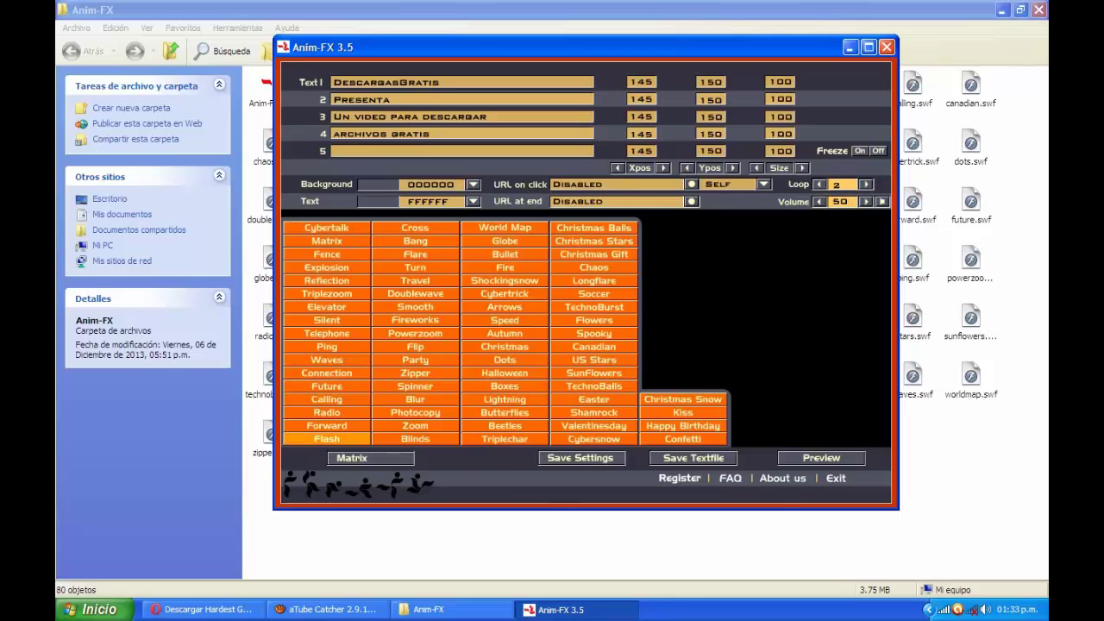
pyautogui.click(327, 439)
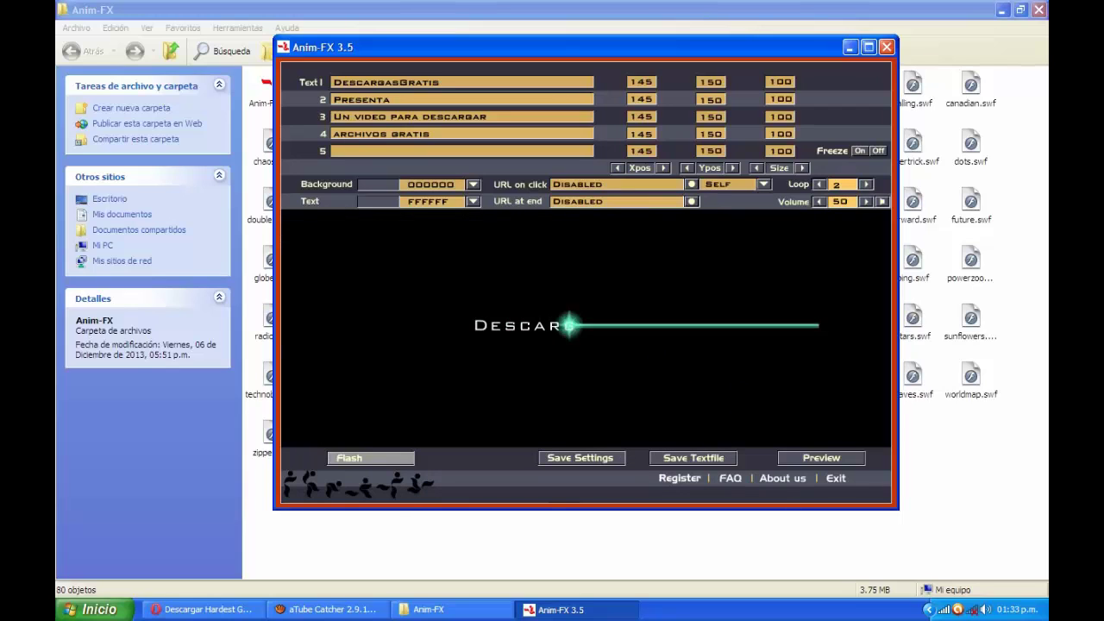
pyautogui.click(371, 457)
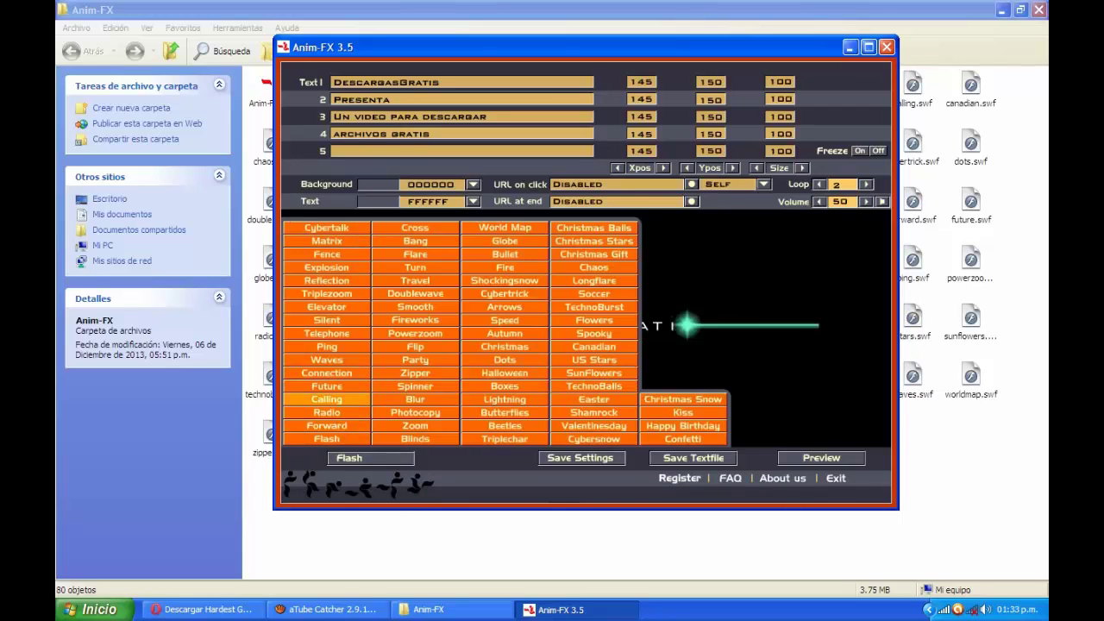
pyautogui.click(327, 407)
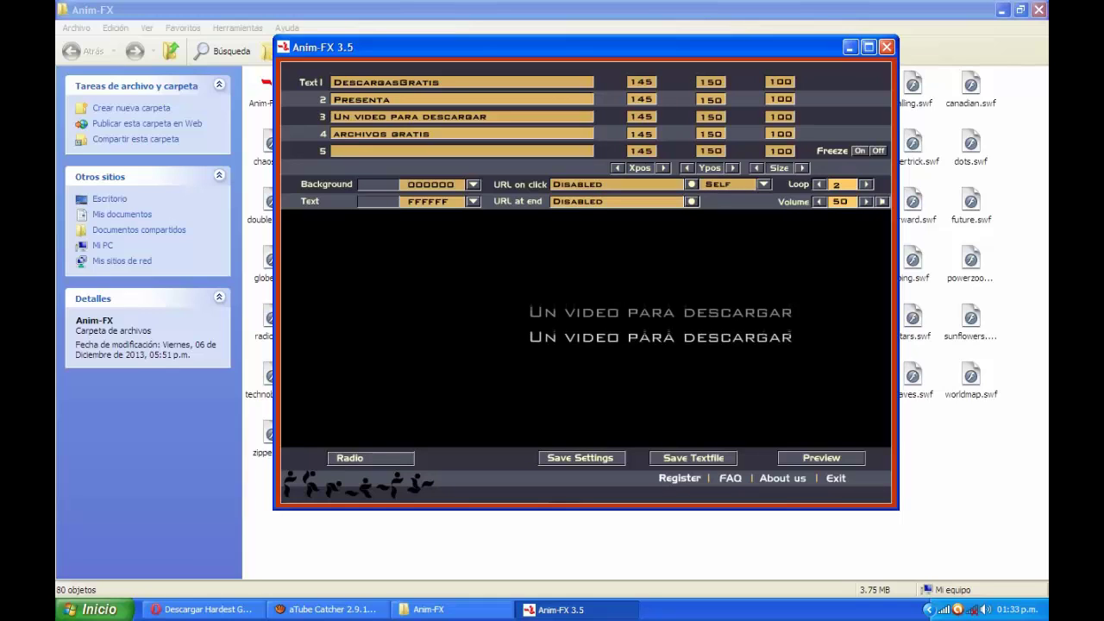
# Set the animation's volume to 0 and maximize the Anim-FX window
pyautogui.click(881, 200)
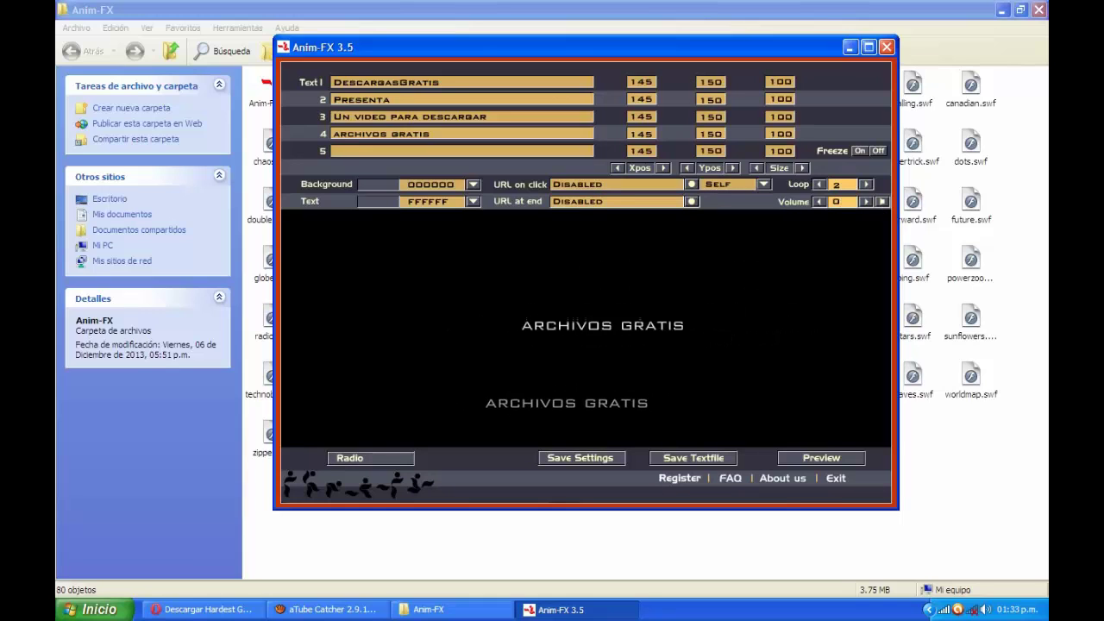
pyautogui.click(868, 47)
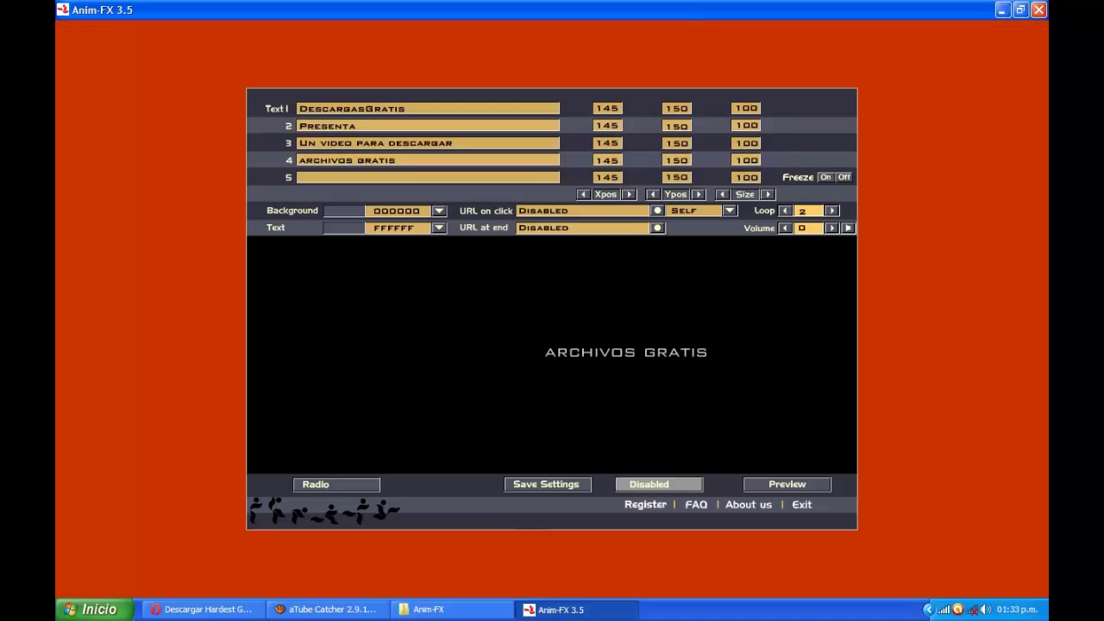
pyautogui.click(358, 609)
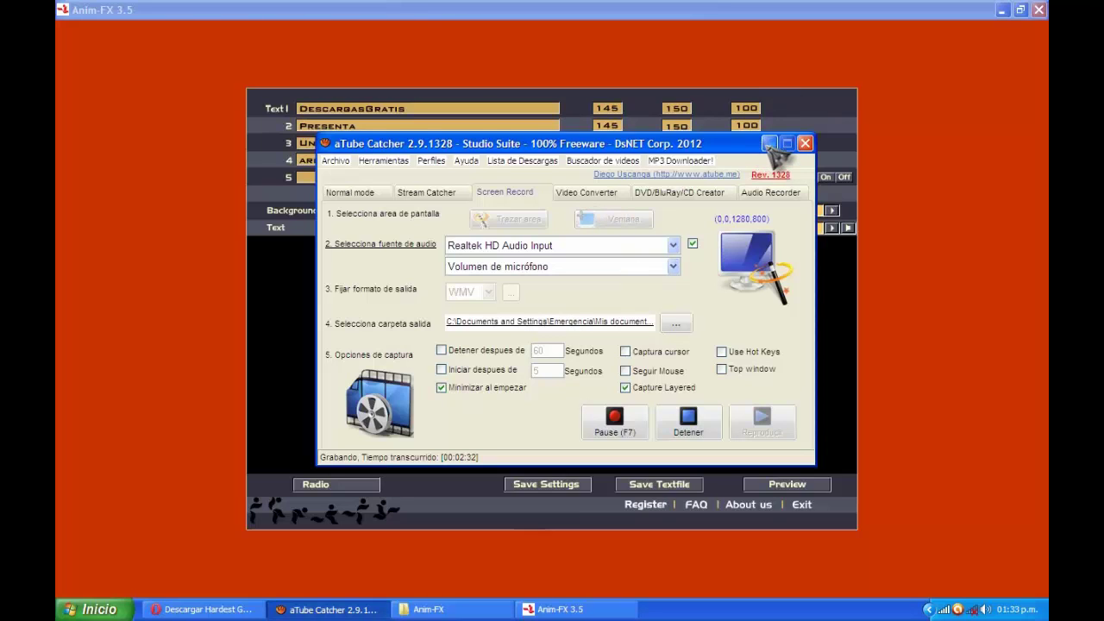
pyautogui.click(769, 143)
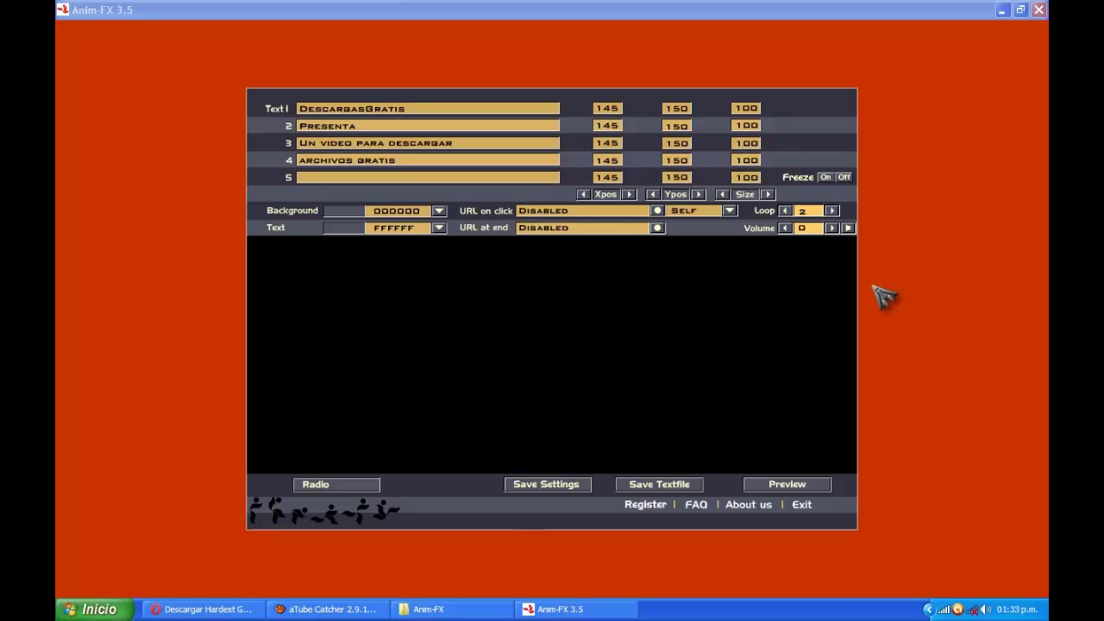
pyautogui.click(921, 422)
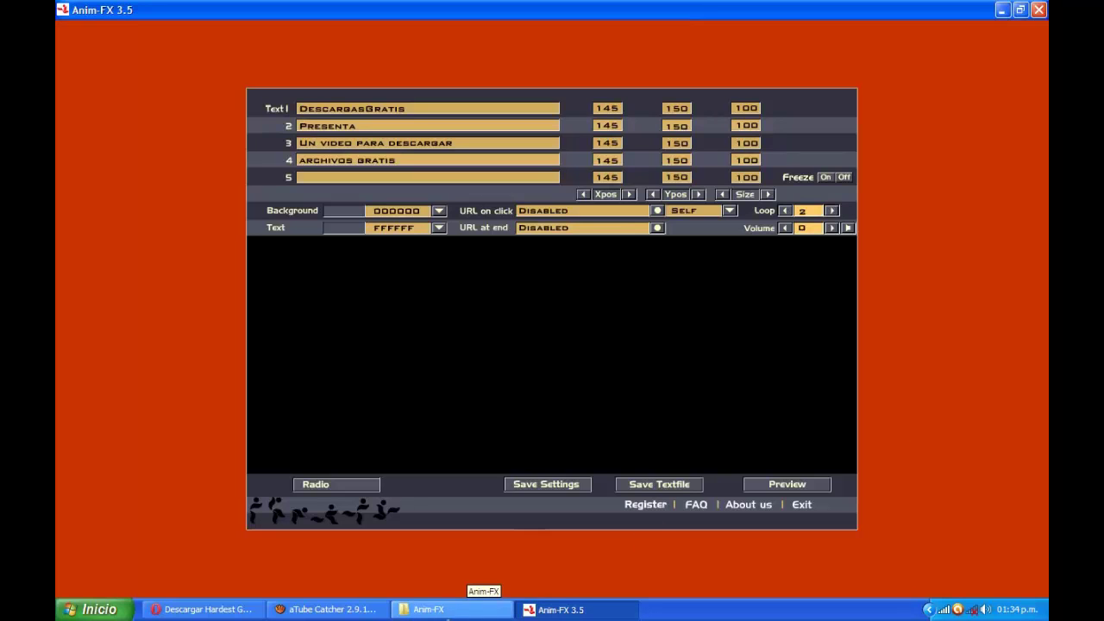
# Switch to the Anim-FX folder in Windows Explorer and look over its animation files and uninstall.exe
pyautogui.click(470, 608)
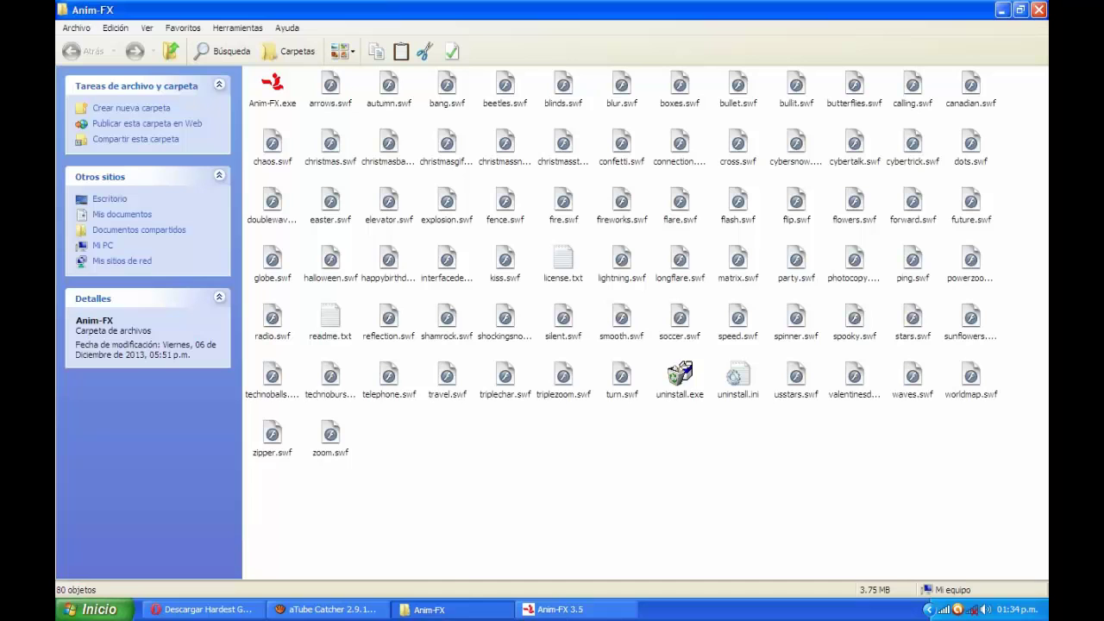
pyautogui.moveTo(1023, 560); pyautogui.dragTo(767, 458)
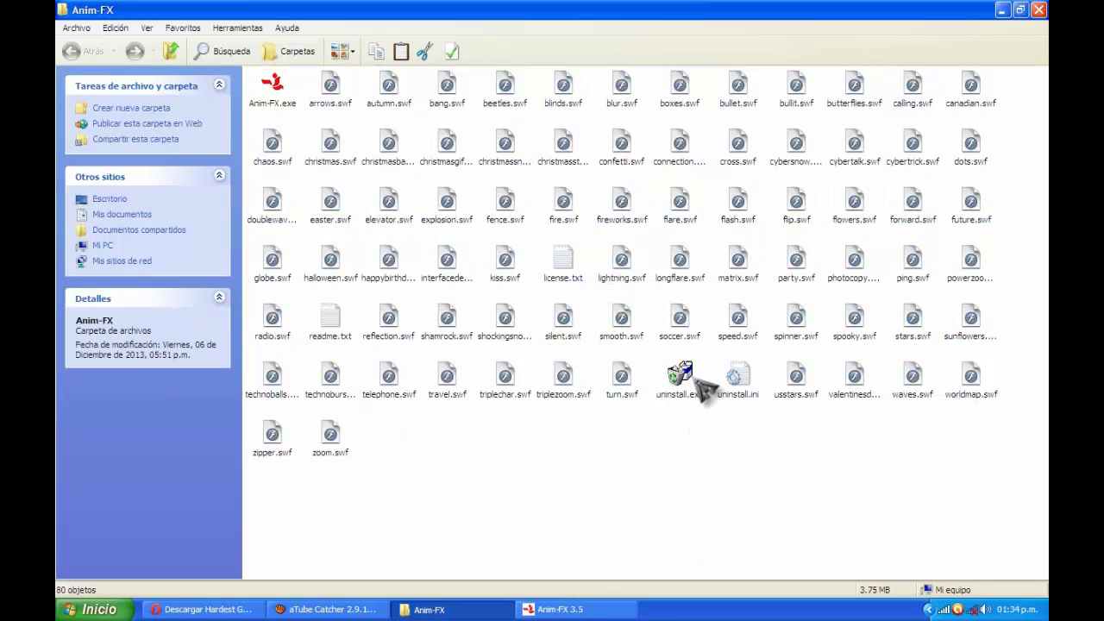
pyautogui.click(690, 388)
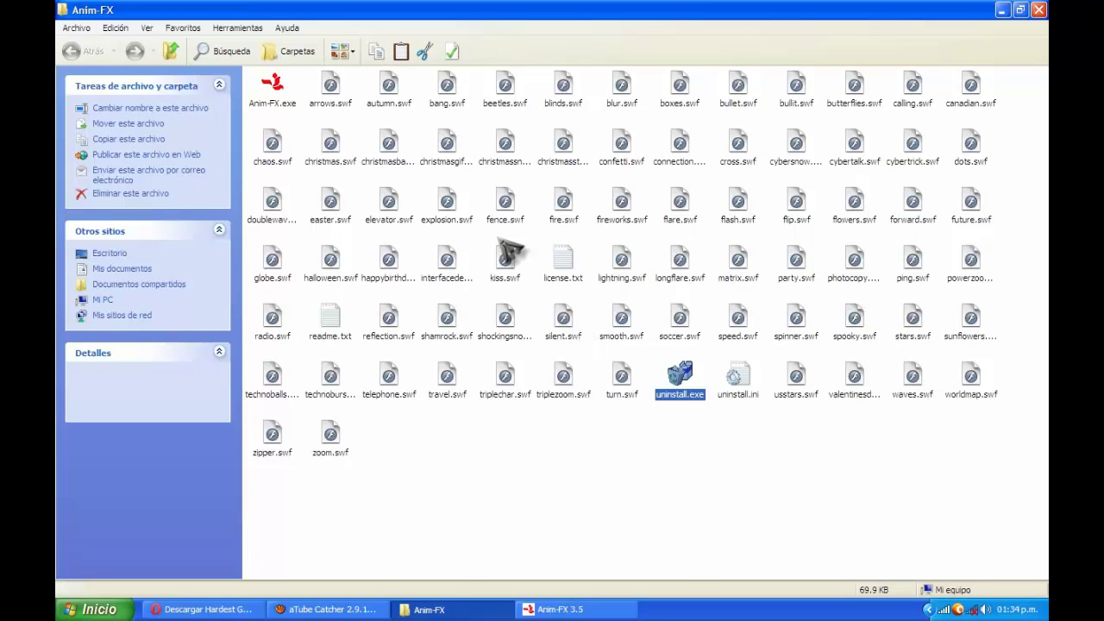
pyautogui.click(592, 466)
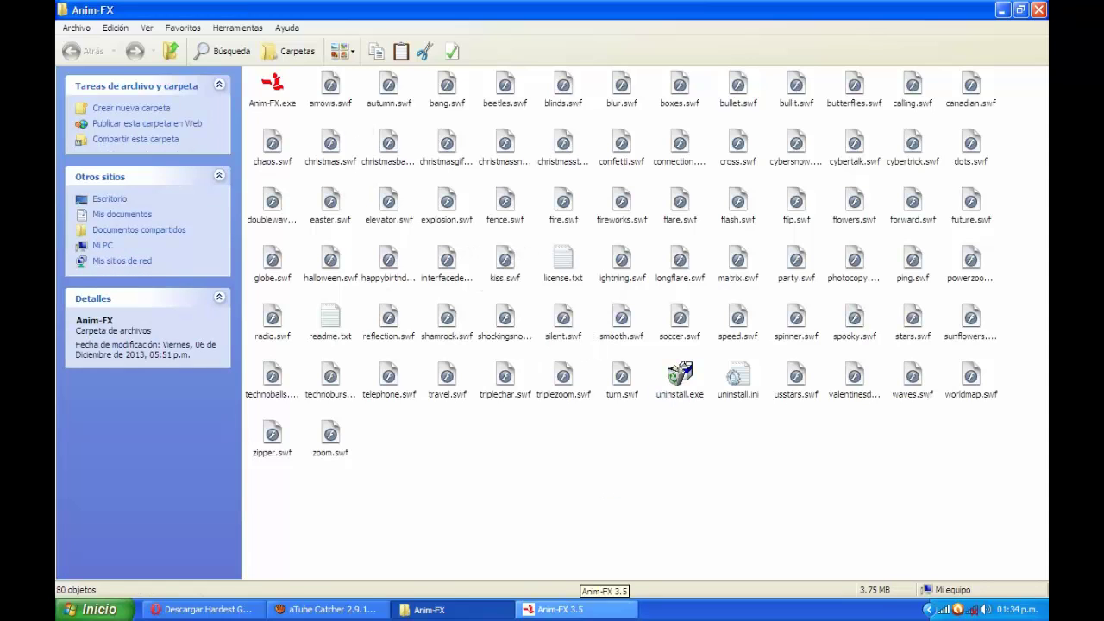
# Return to the Anim-FX 3.5 program, restore its window from full size and close it, then dismiss the Anim-FX uninstaller without removing the program
pyautogui.click(561, 608)
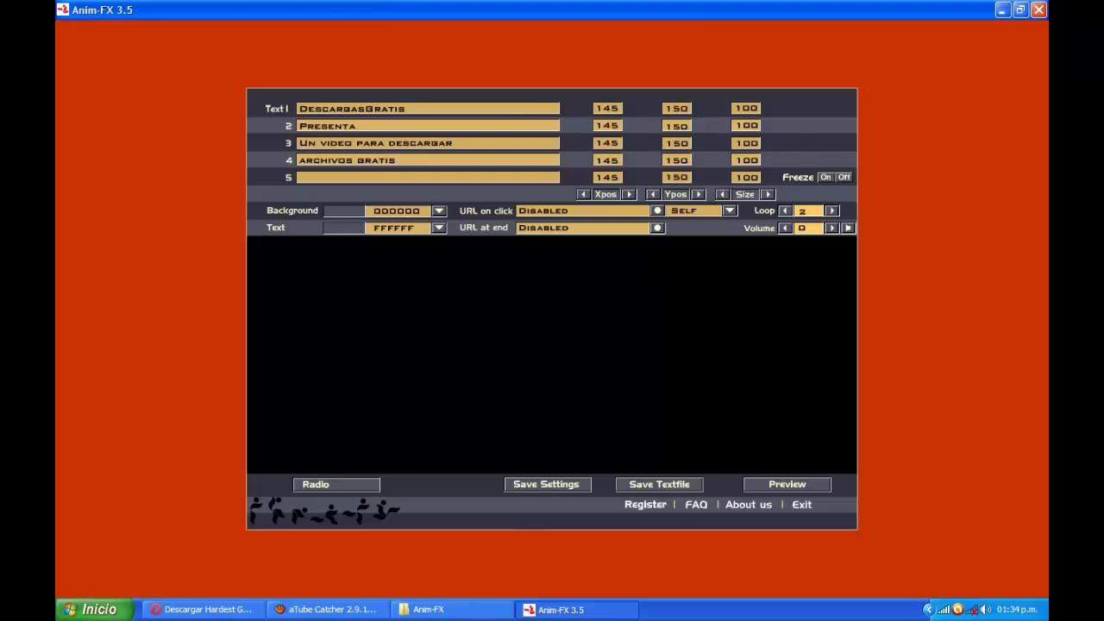
pyautogui.click(1019, 10)
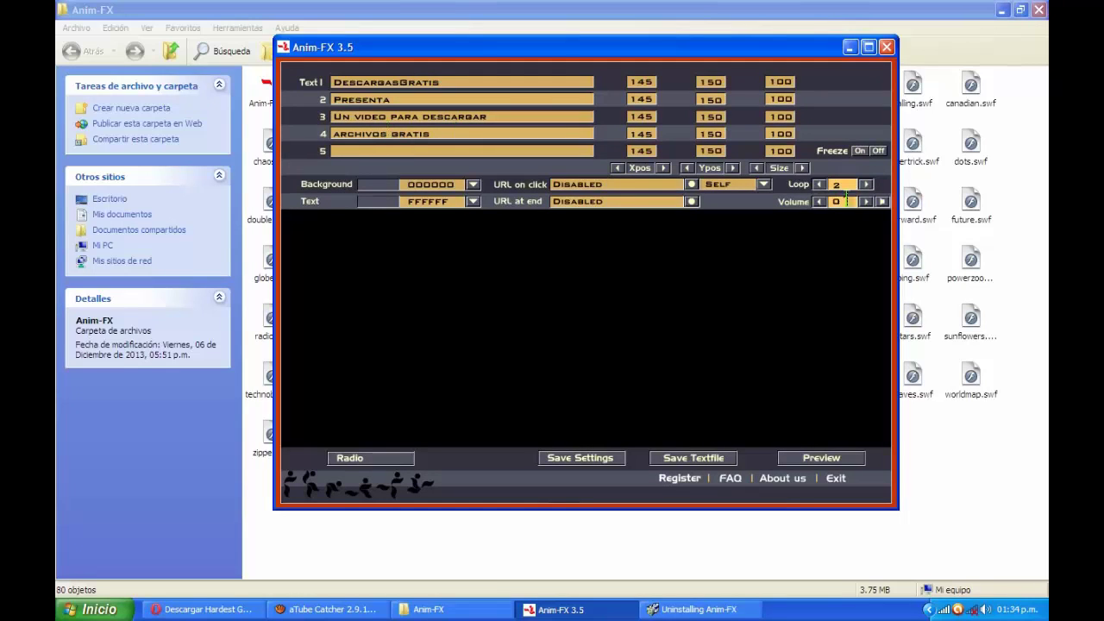
pyautogui.click(885, 46)
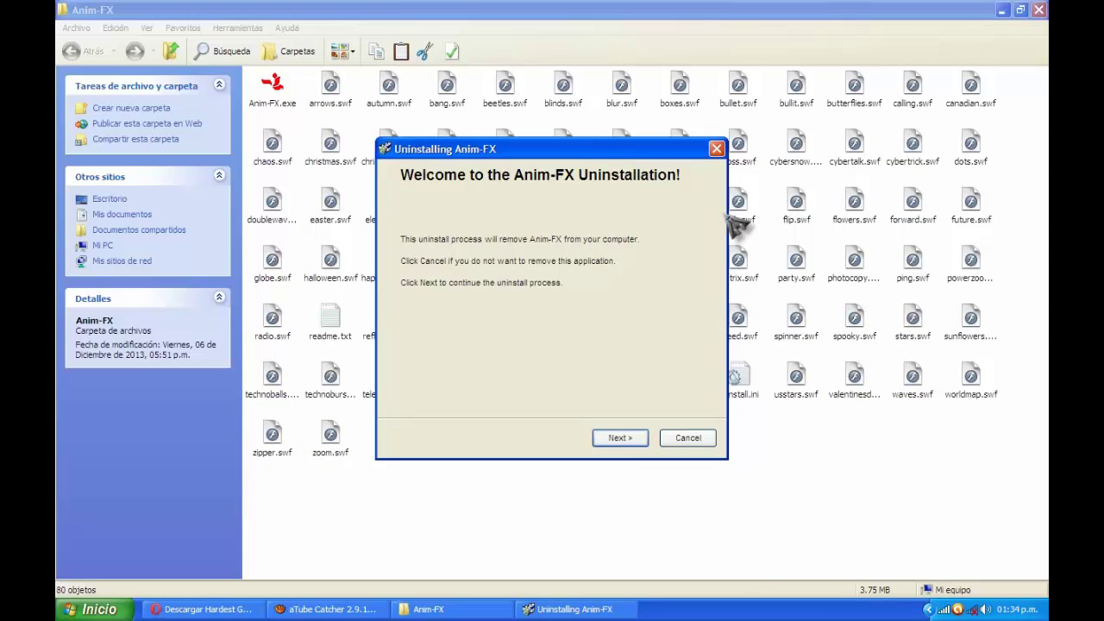
pyautogui.click(716, 148)
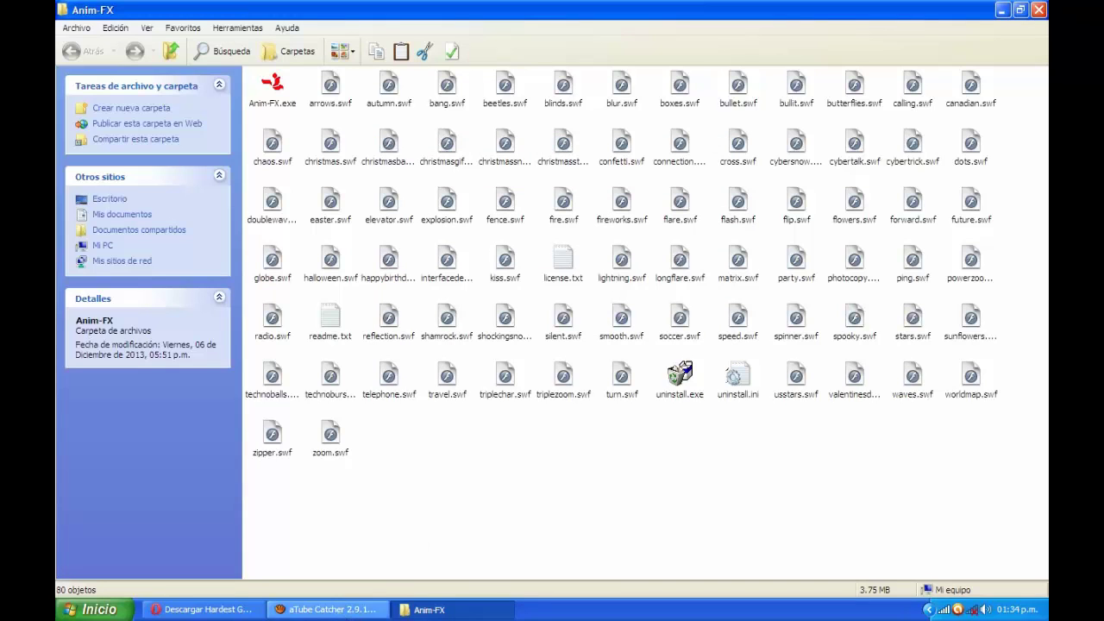
pyautogui.click(327, 609)
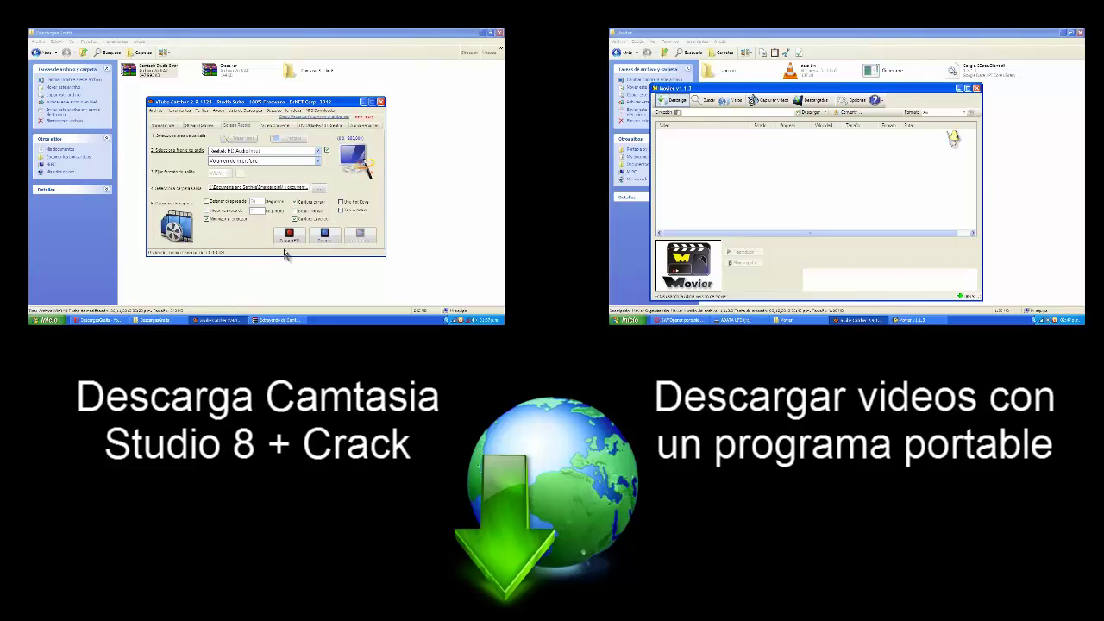
pyautogui.click(287, 242)
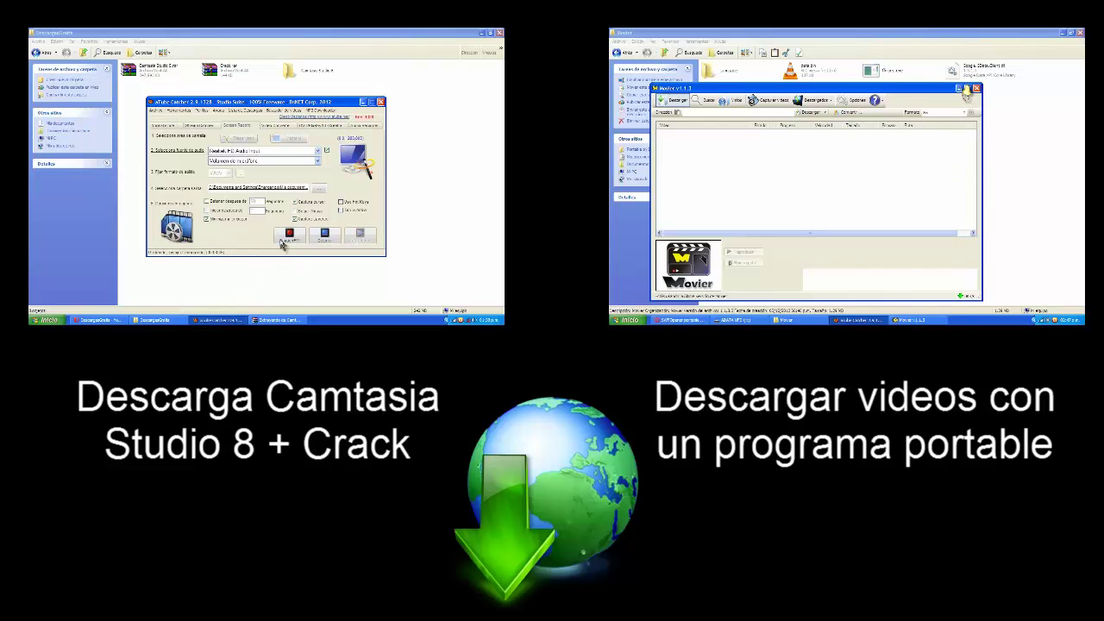